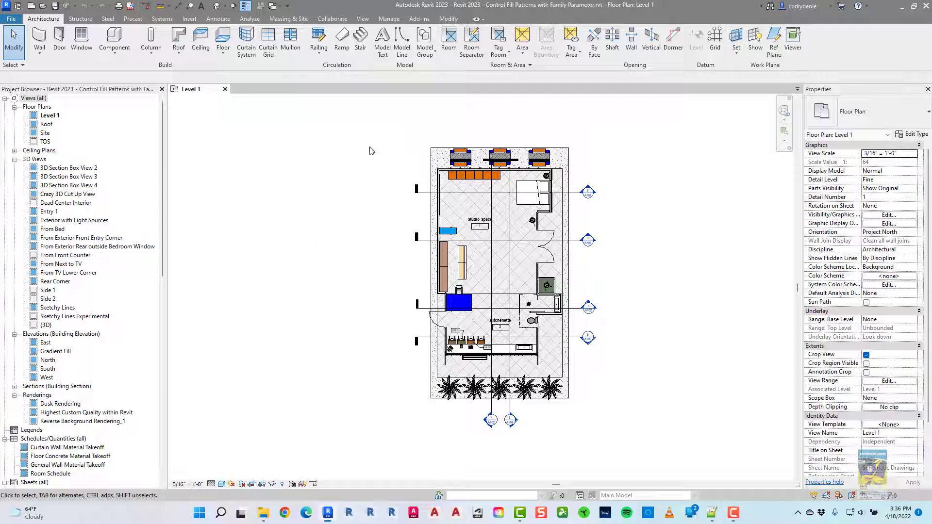
Set the rightmost Eco Bench's Filled Region 3 of 3 parameter to the Concrete [Drafting] pattern.
{"action": "scroll", "coordinate": [523, 143], "scroll_direction": "up", "scroll_amount": 7}
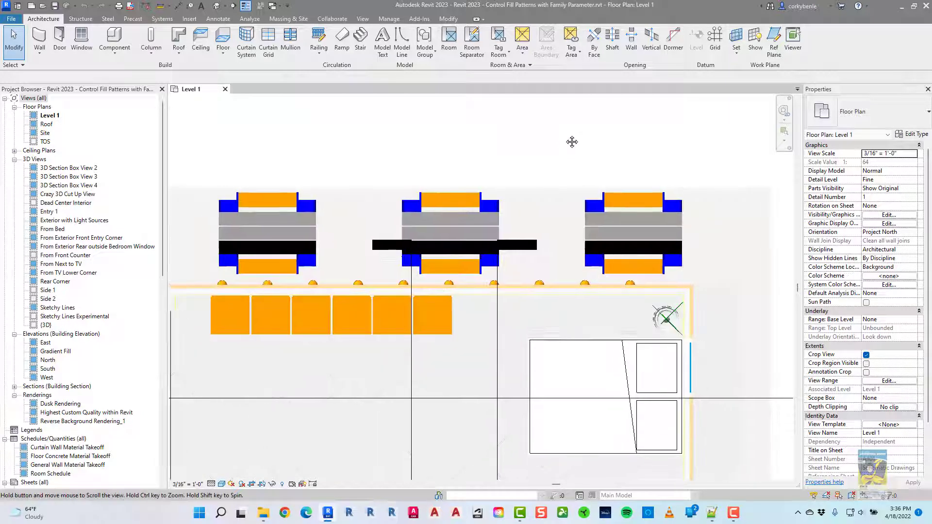
{"action": "middle_click_drag", "start_coordinate": [572, 141], "coordinate": [603, 141]}
{"action": "left_click", "coordinate": [687, 214]}
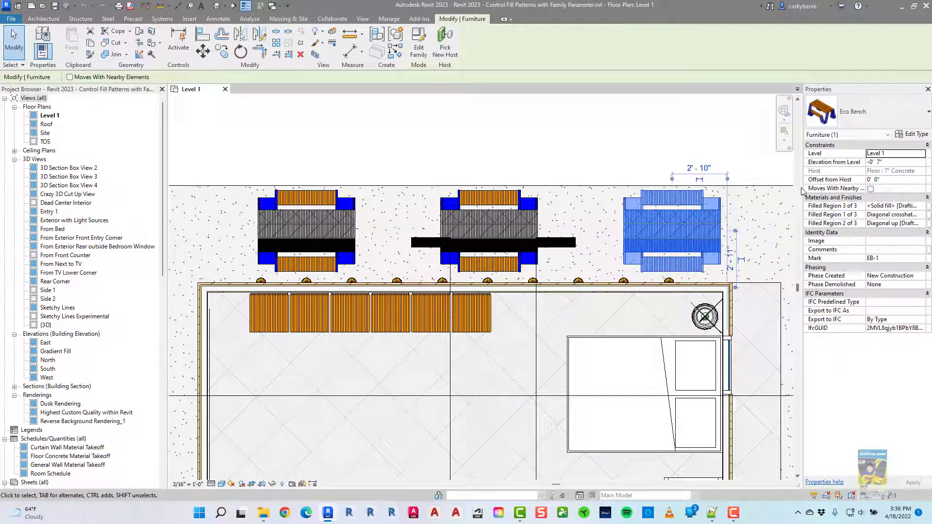
{"action": "left_click_drag", "start_coordinate": [804, 192], "coordinate": [772, 188]}
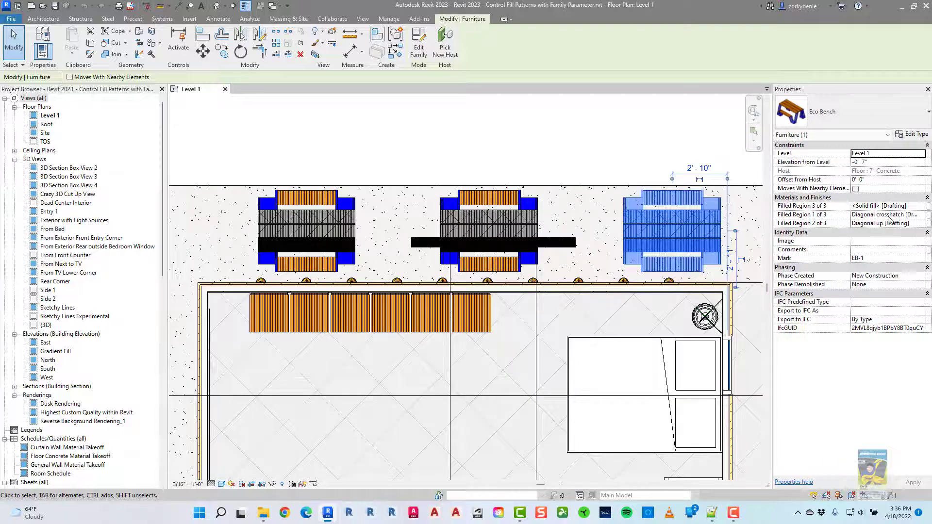
{"action": "left_click", "coordinate": [889, 206]}
{"action": "left_click", "coordinate": [925, 205]}
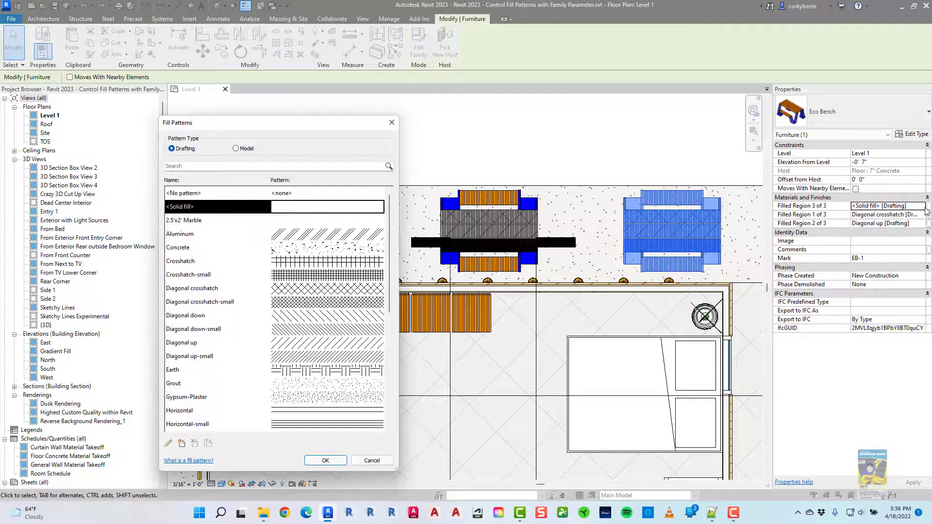
{"action": "left_click", "coordinate": [324, 249]}
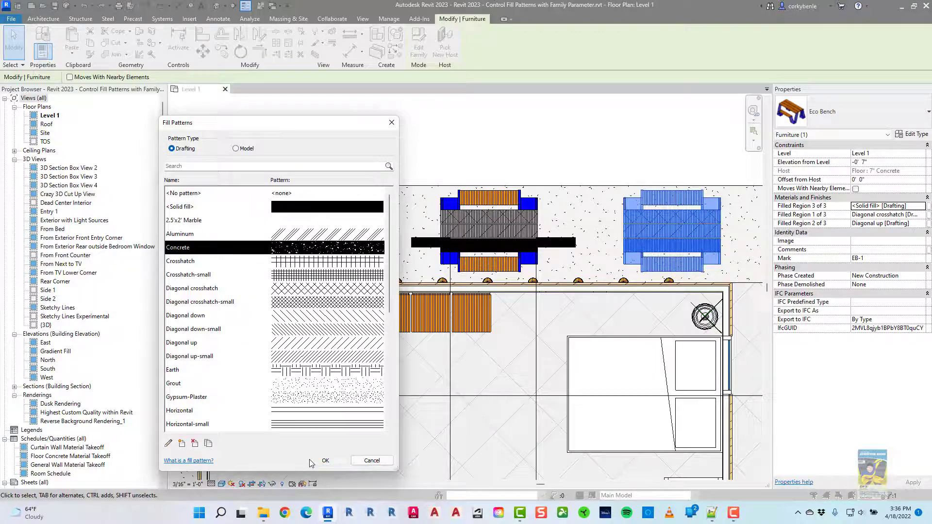
{"action": "left_click", "coordinate": [325, 460]}
{"action": "key", "text": "Escape"}
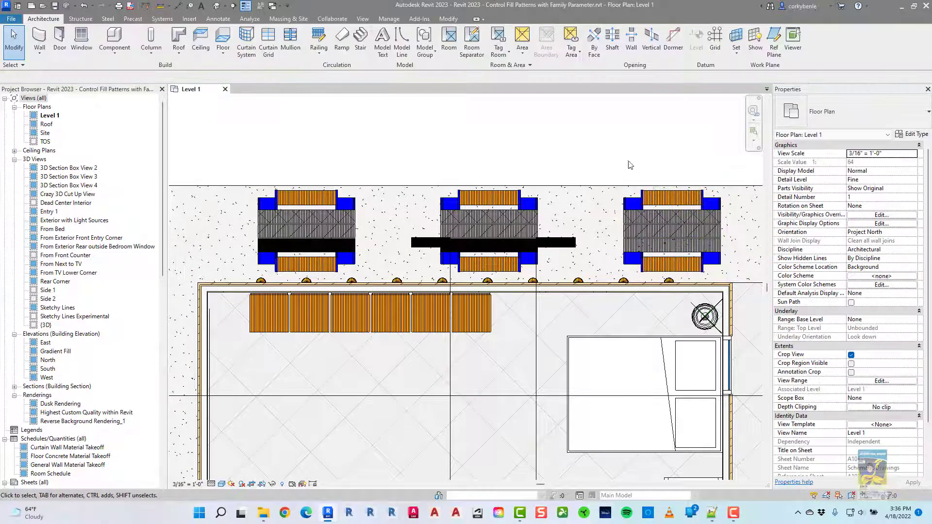
Zoom in on the right bench and set its Filled Region 1 of 3 to Diagonal up-small.
{"action": "scroll", "coordinate": [671, 242], "scroll_direction": "up", "scroll_amount": 1}
{"action": "scroll", "coordinate": [686, 254], "scroll_direction": "up", "scroll_amount": 3}
{"action": "middle_click_drag", "start_coordinate": [687, 254], "coordinate": [528, 308]}
{"action": "left_click", "coordinate": [529, 305]}
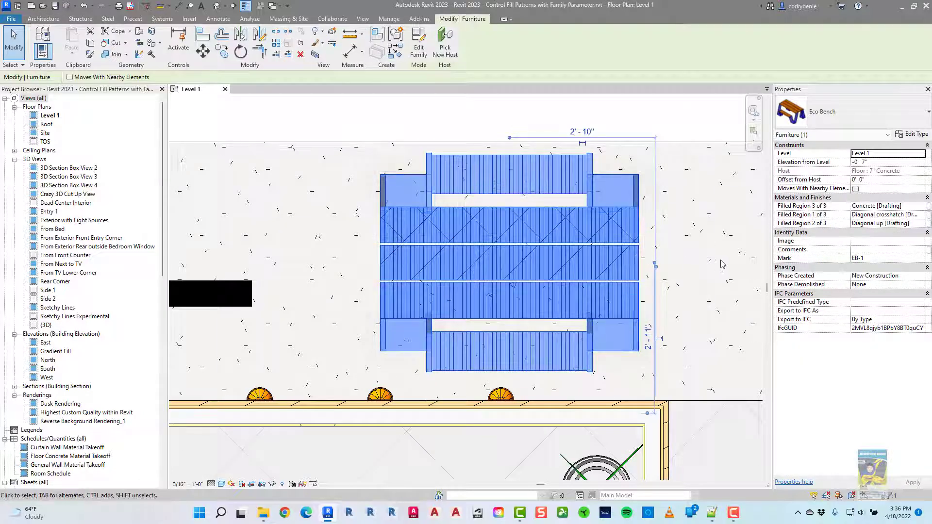
{"action": "left_click", "coordinate": [922, 219]}
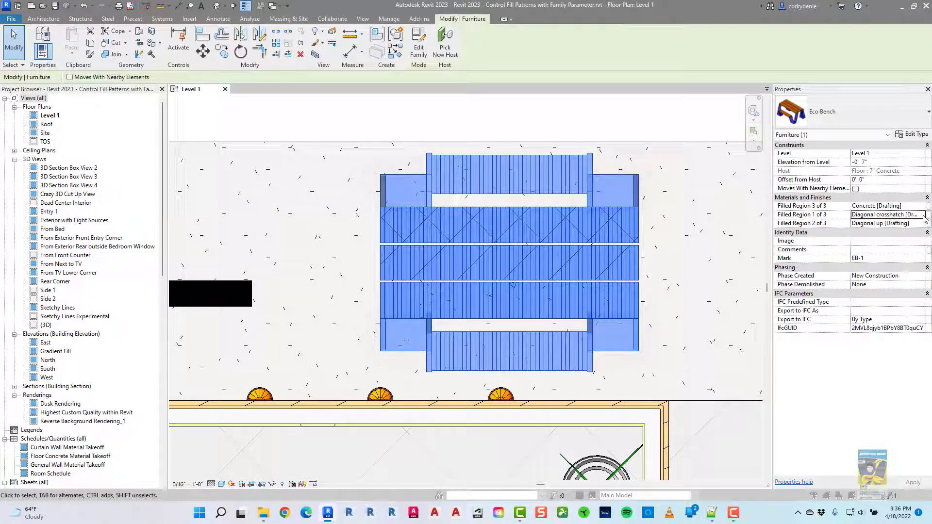
{"action": "left_click", "coordinate": [925, 220]}
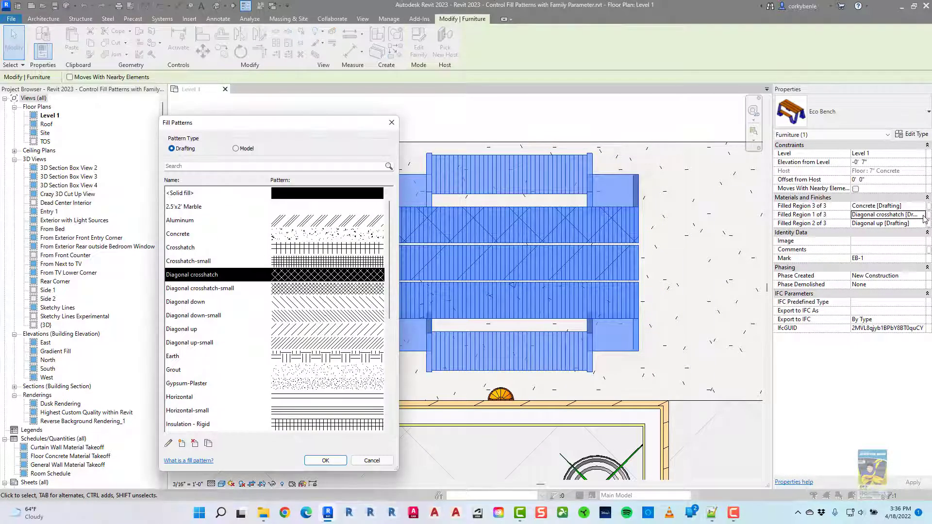
{"action": "left_click", "coordinate": [298, 342]}
{"action": "left_click", "coordinate": [325, 460]}
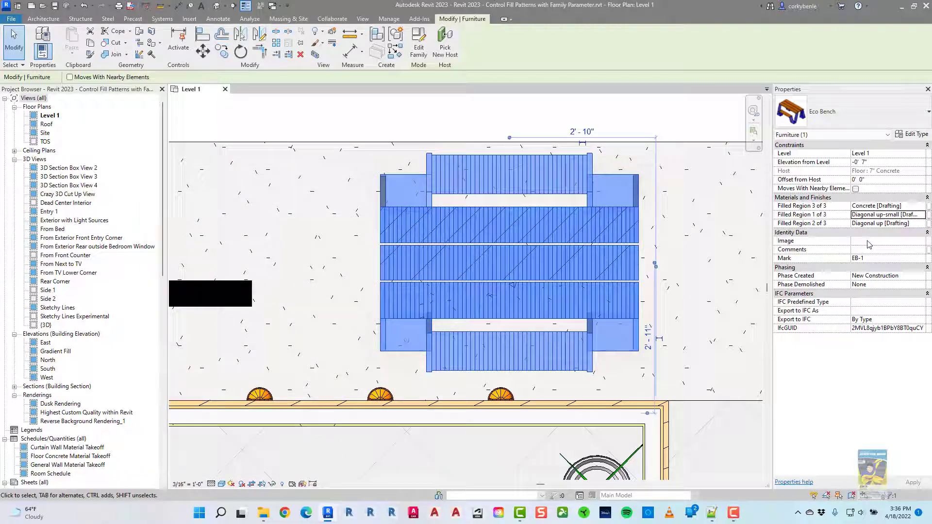
Set the bench's Filled Region 2 of 3 to Shingle and clear the selection.
{"action": "left_click", "coordinate": [918, 223]}
{"action": "left_click", "coordinate": [924, 223]}
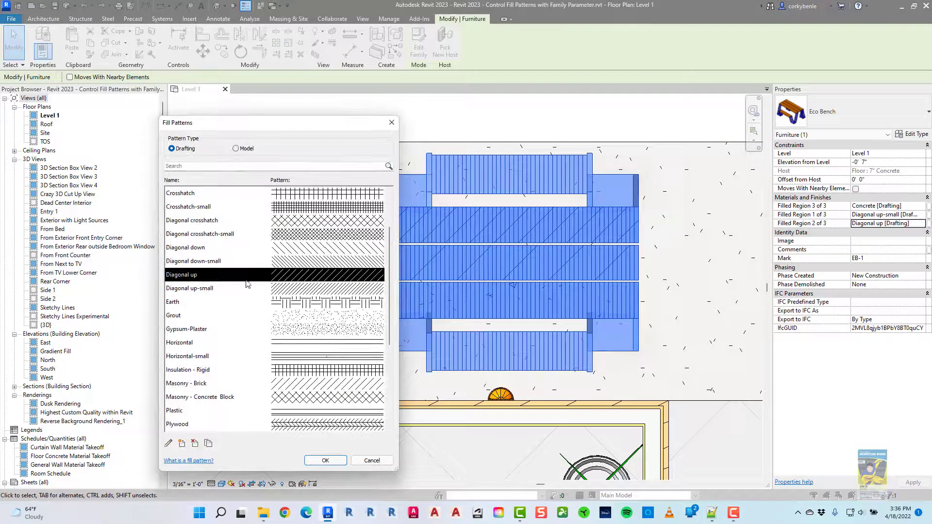
{"action": "scroll", "coordinate": [301, 348], "scroll_direction": "down", "scroll_amount": 4}
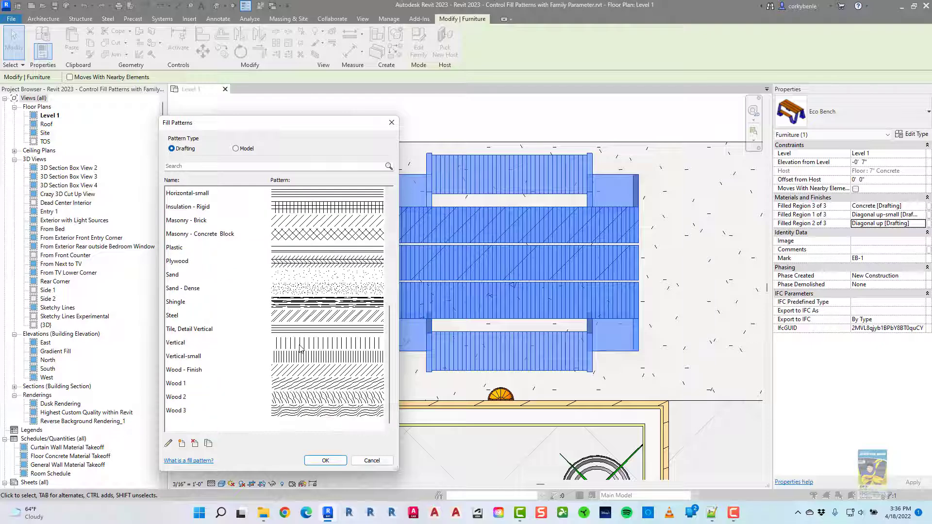
{"action": "left_click", "coordinate": [319, 304]}
{"action": "left_click", "coordinate": [325, 460]}
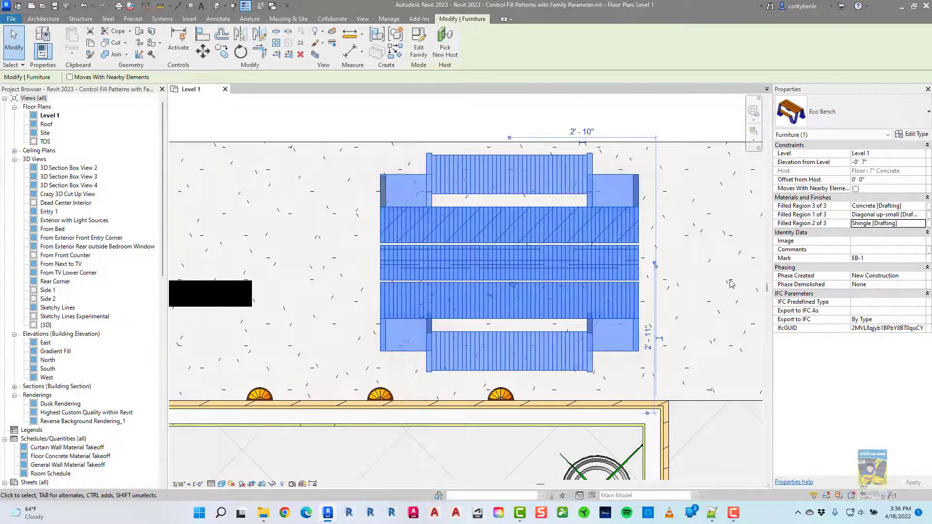
{"action": "left_click", "coordinate": [683, 116]}
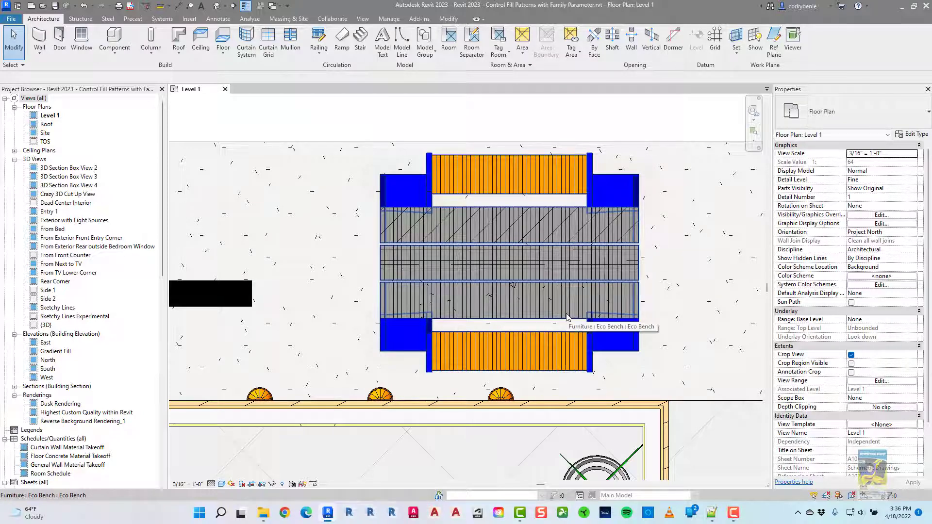
Zoom out and select the edited rightmost Eco Bench.
{"action": "scroll", "coordinate": [597, 238], "scroll_direction": "down", "scroll_amount": 2}
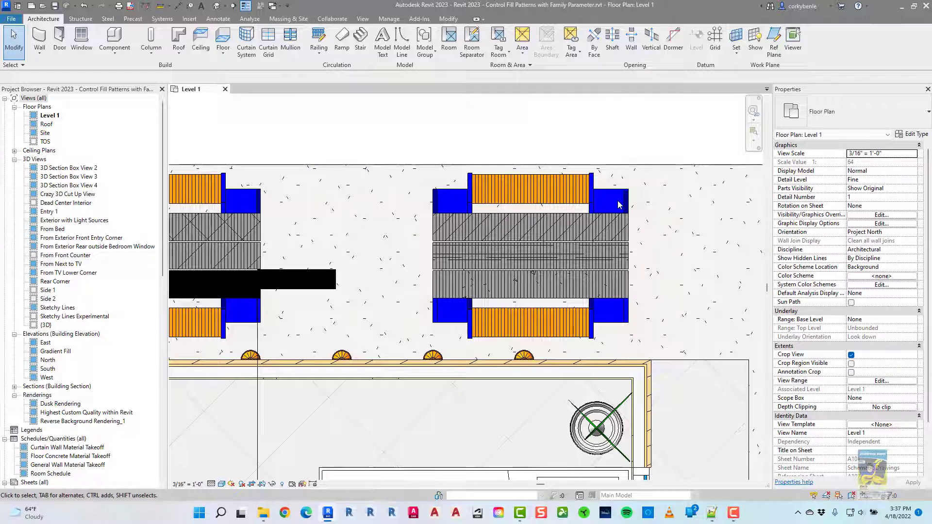
{"action": "left_click", "coordinate": [619, 217]}
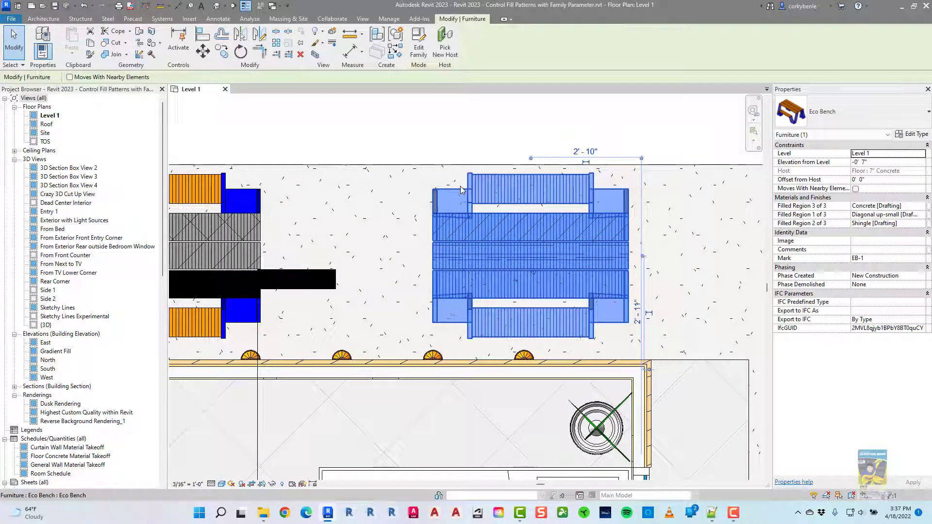
Edit the Eco Bench family and switch to its Ref. Level floor plan.
{"action": "left_click", "coordinate": [421, 52]}
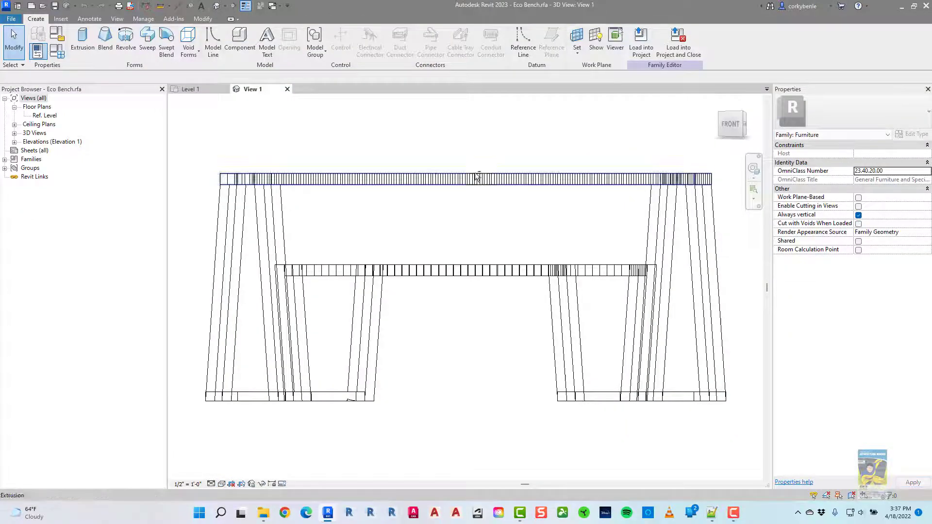
{"action": "middle_click_drag", "start_coordinate": [478, 177], "coordinate": [461, 303], "text": "shift"}
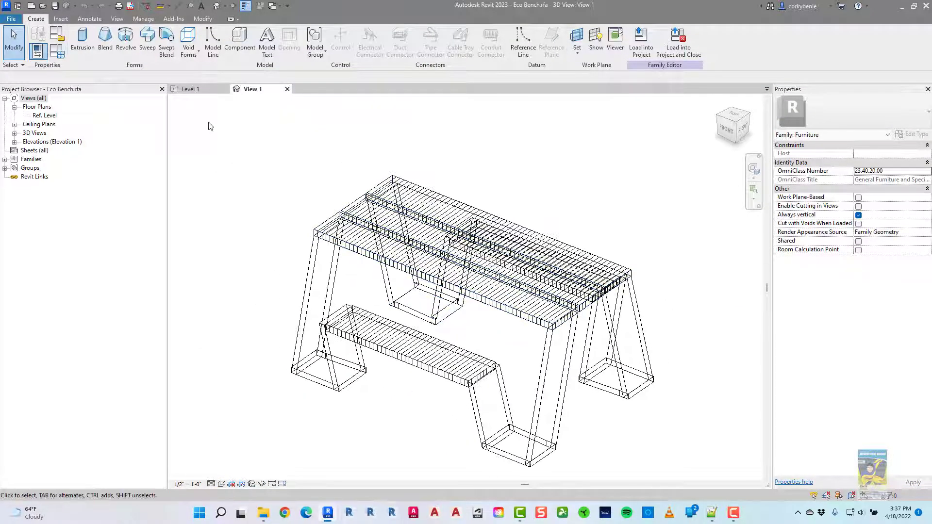
{"action": "double_click", "coordinate": [53, 117]}
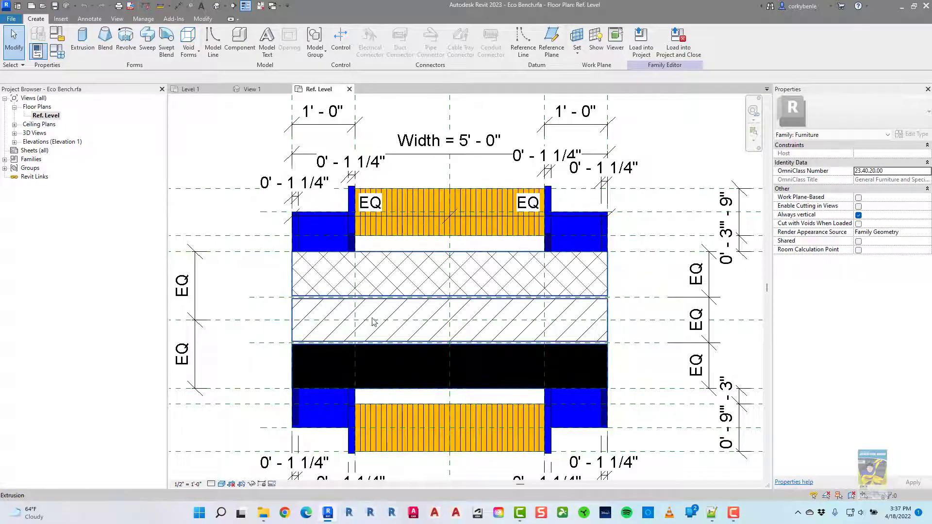
{"action": "scroll", "coordinate": [374, 248], "scroll_direction": "up", "scroll_amount": 2}
Select the crosshatched and black solid extrusions in turn to inspect them, then clear the selection.
{"action": "left_click", "coordinate": [374, 244]}
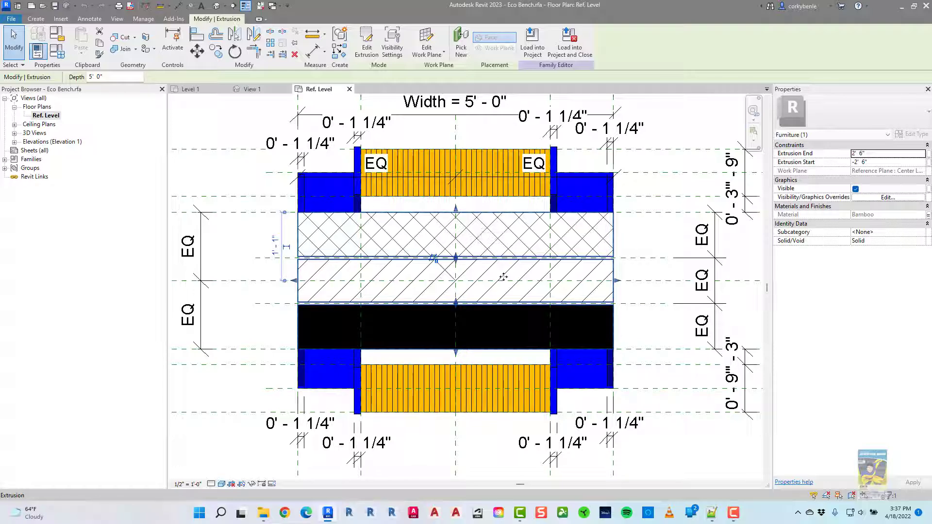
{"action": "key", "text": "Escape"}
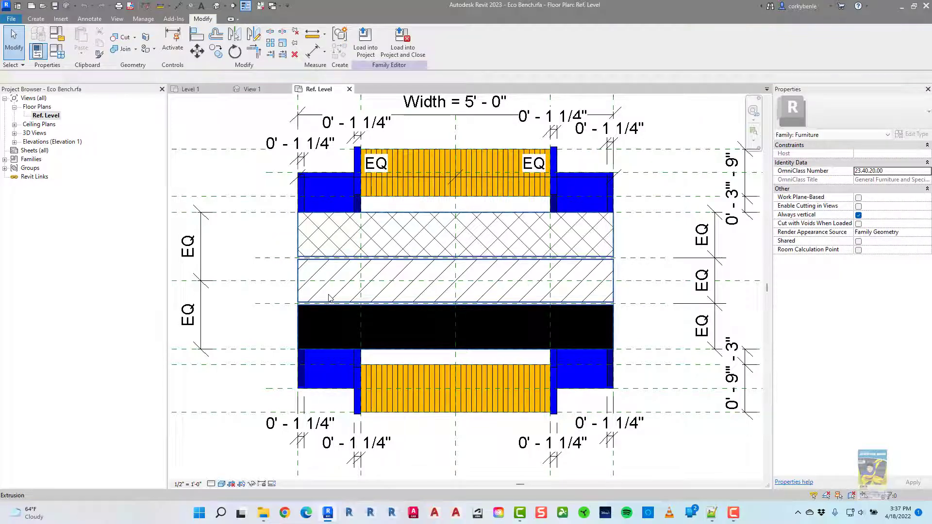
{"action": "left_click", "coordinate": [329, 291]}
{"action": "key", "text": "Escape"}
{"action": "left_click", "coordinate": [324, 323]}
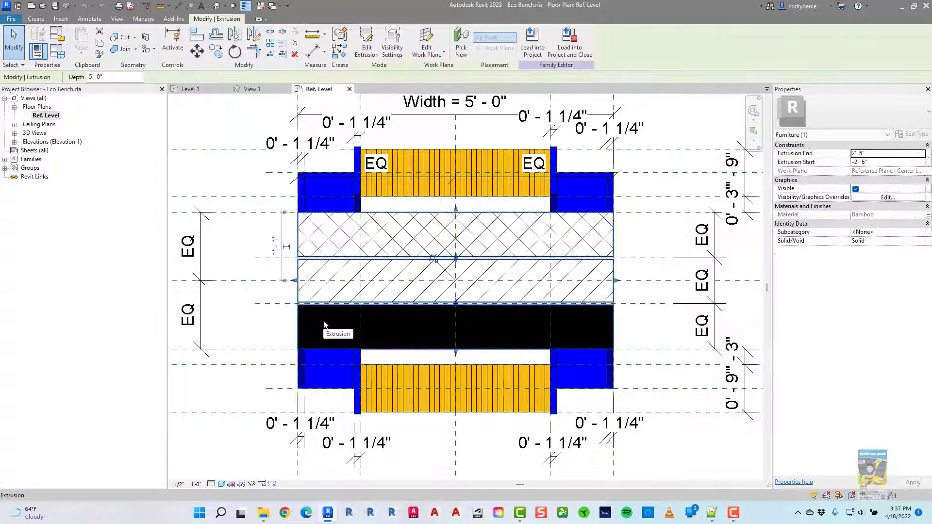
{"action": "key", "text": "Escape"}
{"action": "left_click", "coordinate": [359, 241]}
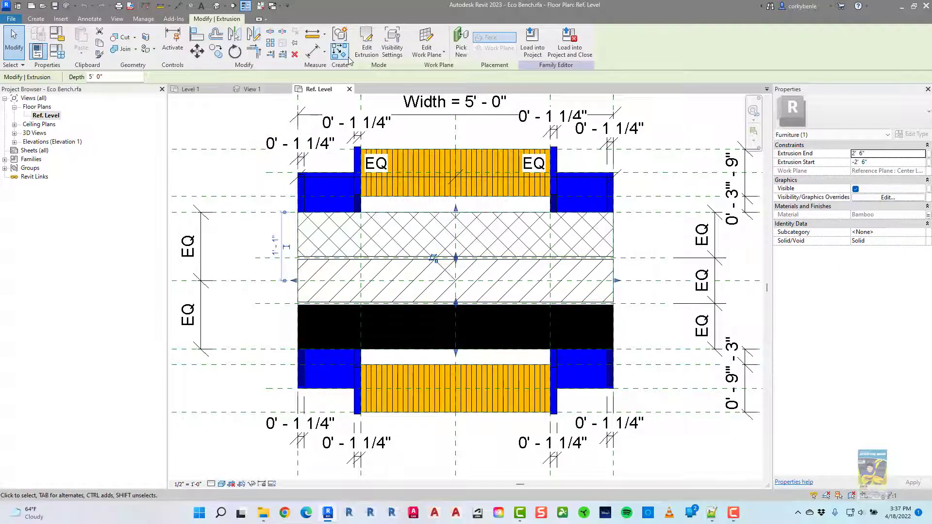
{"action": "left_click", "coordinate": [221, 125]}
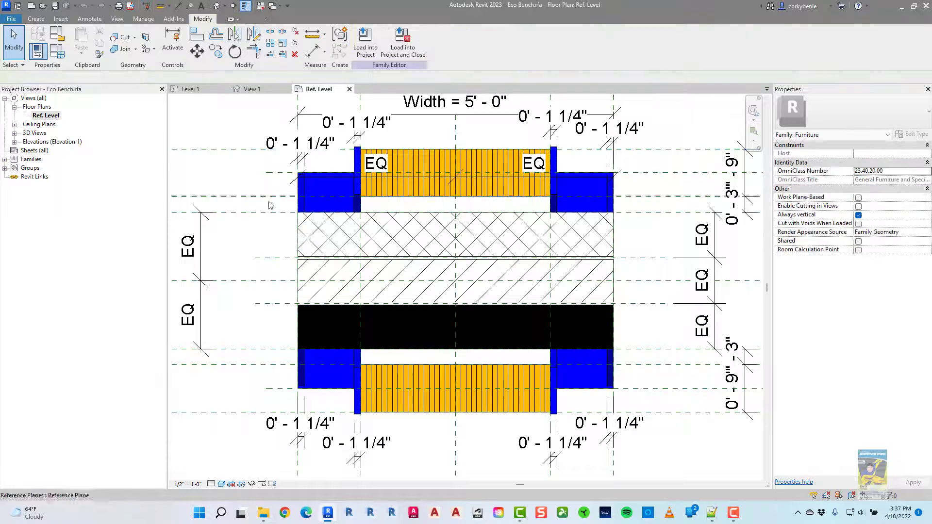
{"action": "left_click", "coordinate": [334, 216]}
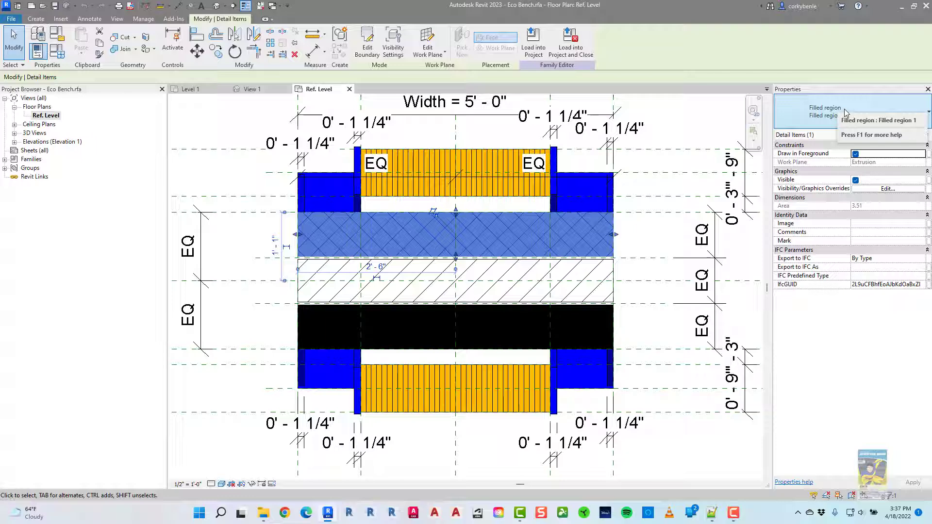
{"action": "left_click", "coordinate": [367, 45]}
{"action": "scroll", "coordinate": [333, 228], "scroll_direction": "up", "scroll_amount": 1}
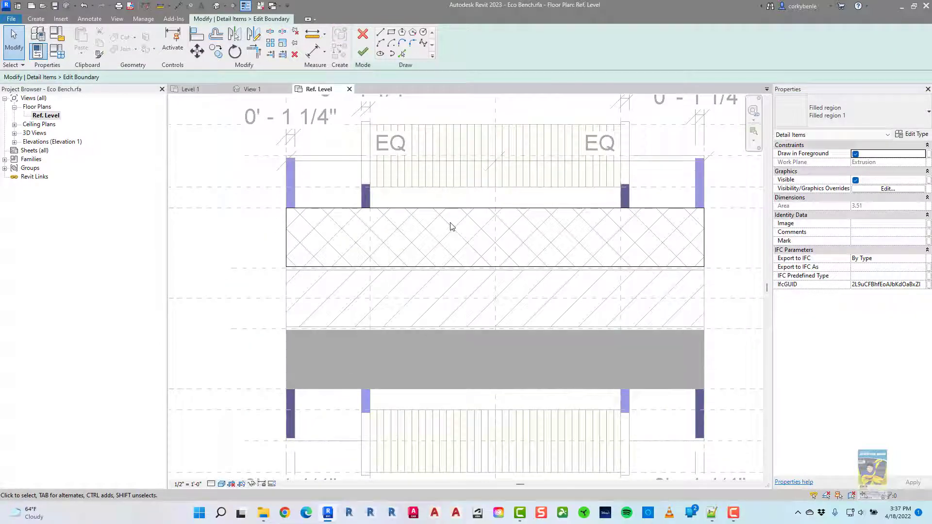
{"action": "mouse_move", "coordinate": [457, 232]}
{"action": "middle_mouse_down"}
{"action": "mouse_move", "coordinate": [429, 250]}
{"action": "mouse_move", "coordinate": [383, 250]}
{"action": "middle_mouse_up"}
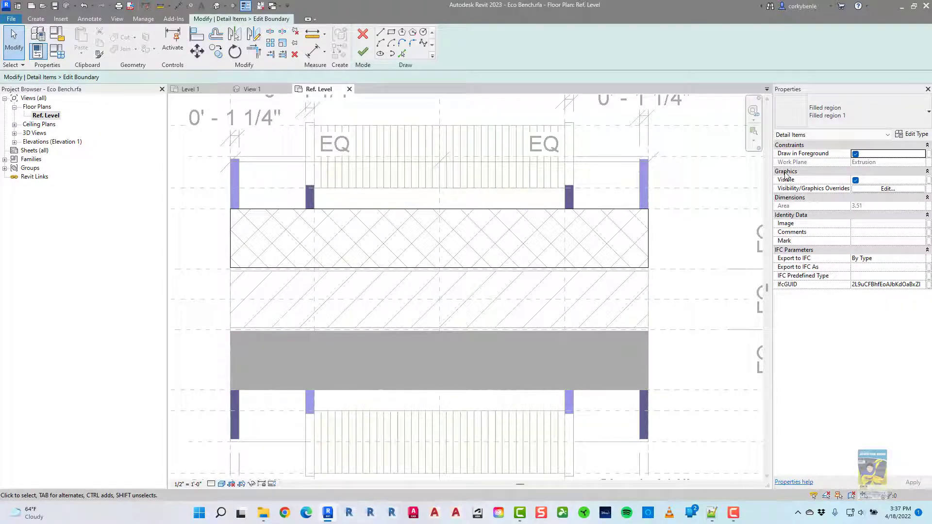
{"action": "left_click", "coordinate": [364, 52]}
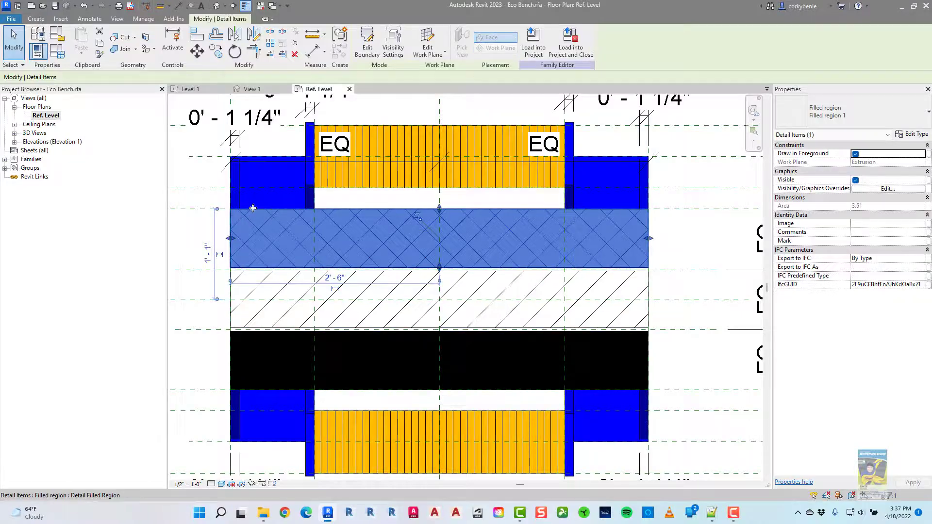
Associate the crosshatched region's Foreground Fill Pattern with the Filled Region 1 of 3 parameter.
{"action": "left_click", "coordinate": [917, 137]}
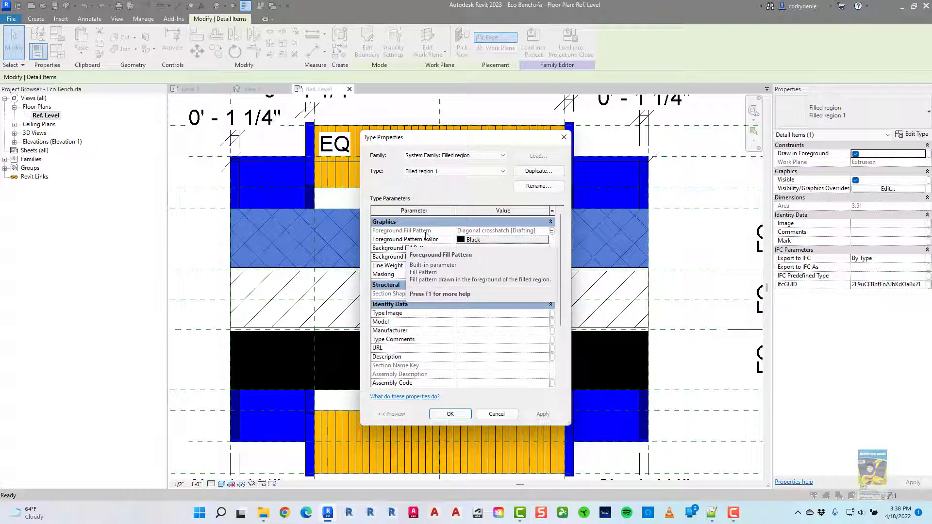
{"action": "left_click", "coordinate": [552, 232]}
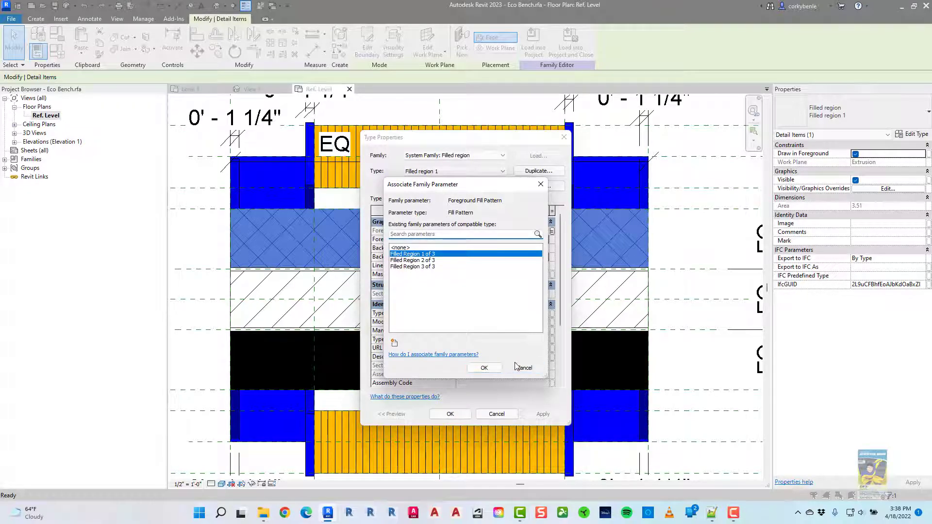
{"action": "left_click", "coordinate": [484, 367]}
{"action": "left_click", "coordinate": [468, 413]}
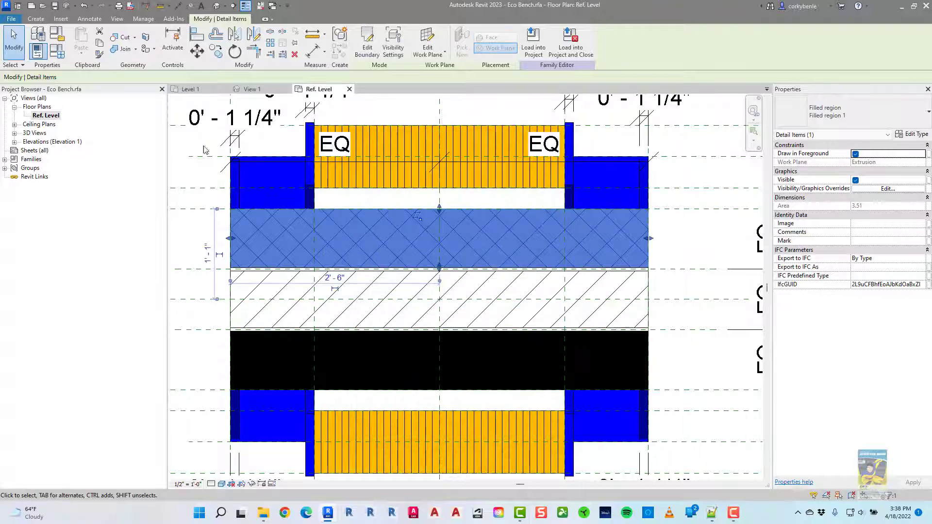
{"action": "left_click", "coordinate": [689, 317]}
{"action": "scroll", "coordinate": [676, 307], "scroll_direction": "down", "scroll_amount": 3}
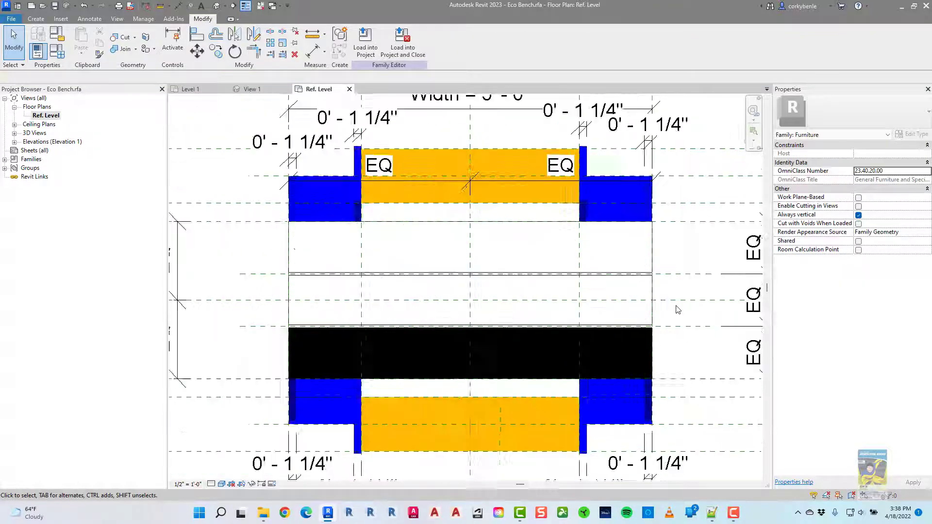
{"action": "left_click", "coordinate": [61, 54]}
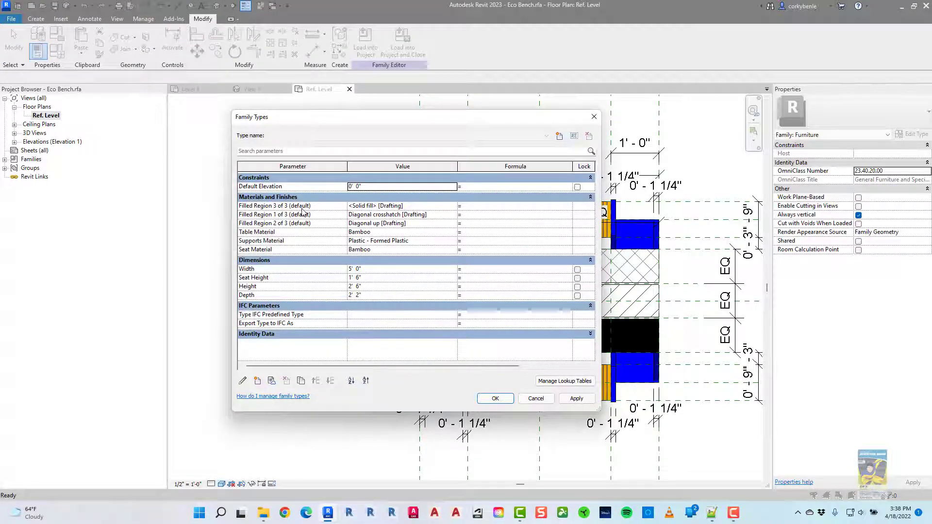
{"action": "left_click", "coordinate": [257, 209]}
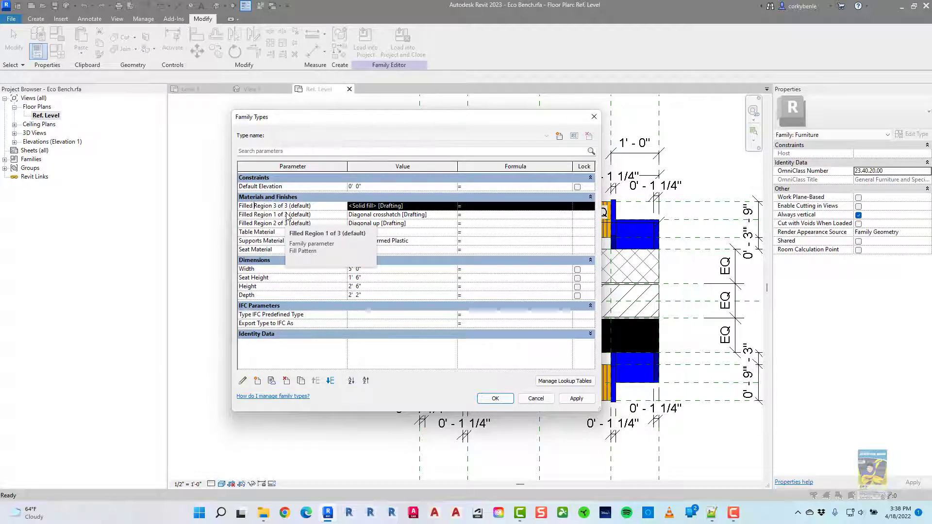
{"action": "left_click", "coordinate": [243, 382]}
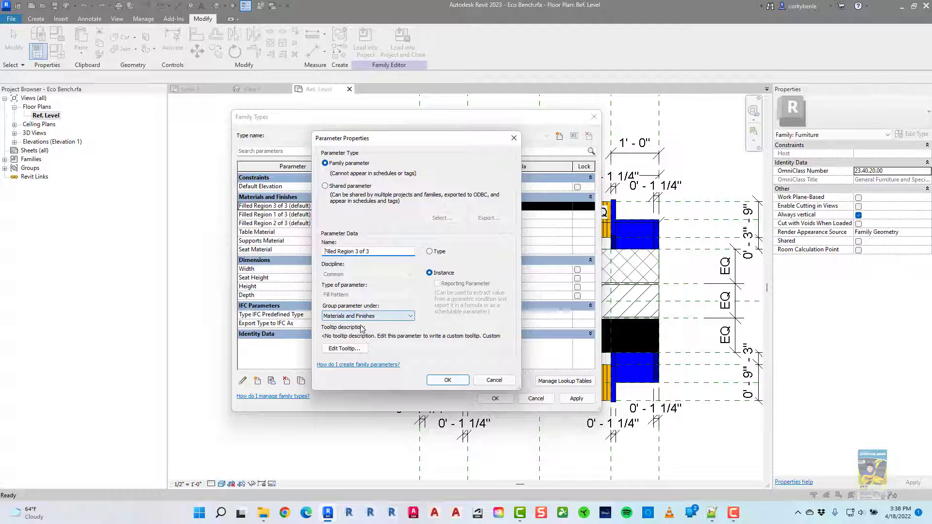
{"action": "left_click", "coordinate": [343, 316]}
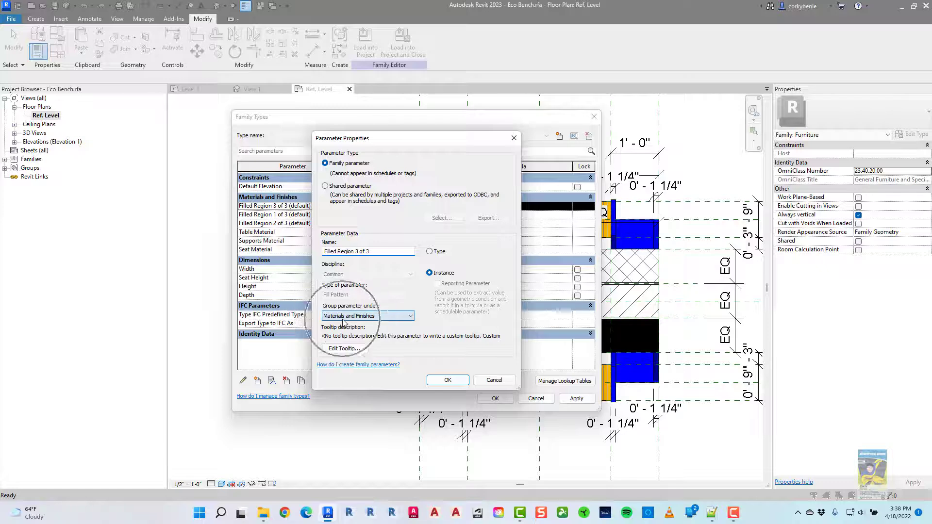
{"action": "left_click", "coordinate": [342, 316]}
{"action": "left_click", "coordinate": [444, 379]}
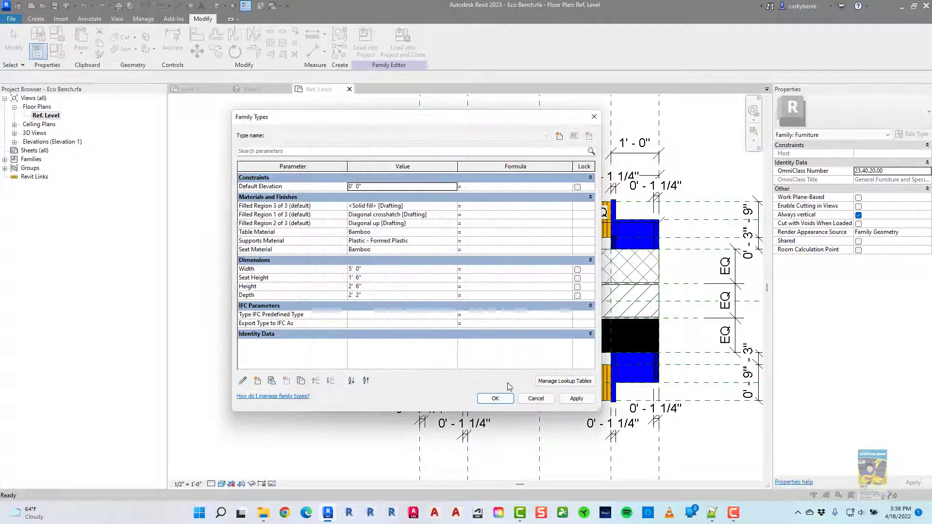
Save and load Eco Bench into the project, overwriting the existing version and parameter values.
{"action": "left_click", "coordinate": [495, 398]}
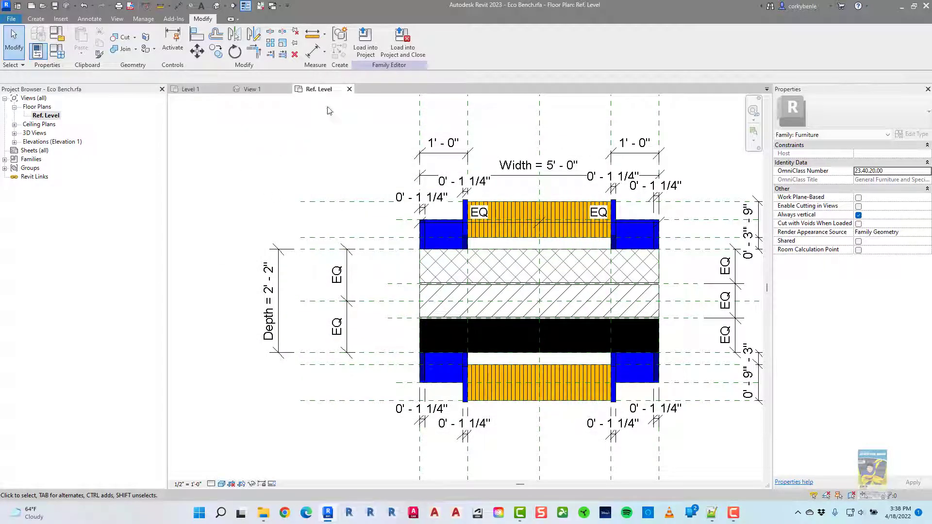
{"action": "left_click", "coordinate": [402, 44]}
{"action": "left_click", "coordinate": [452, 256]}
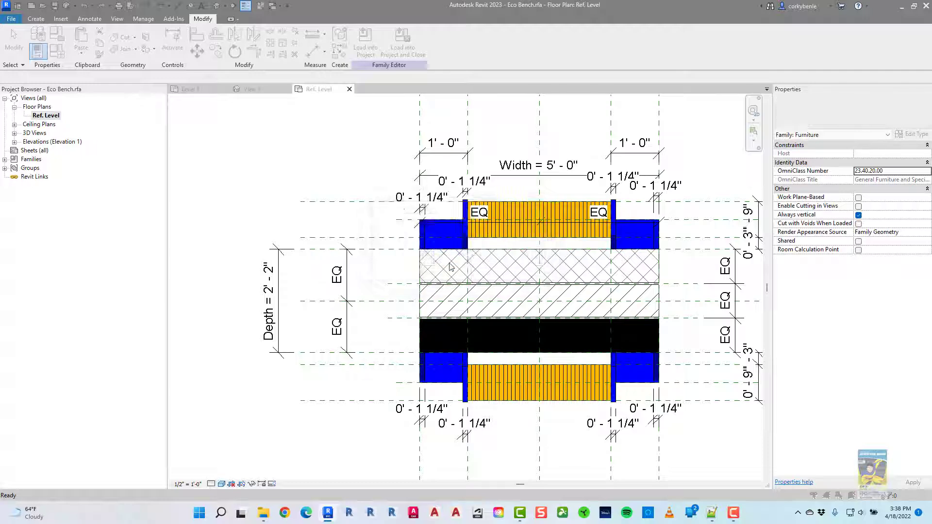
{"action": "left_click", "coordinate": [447, 262]}
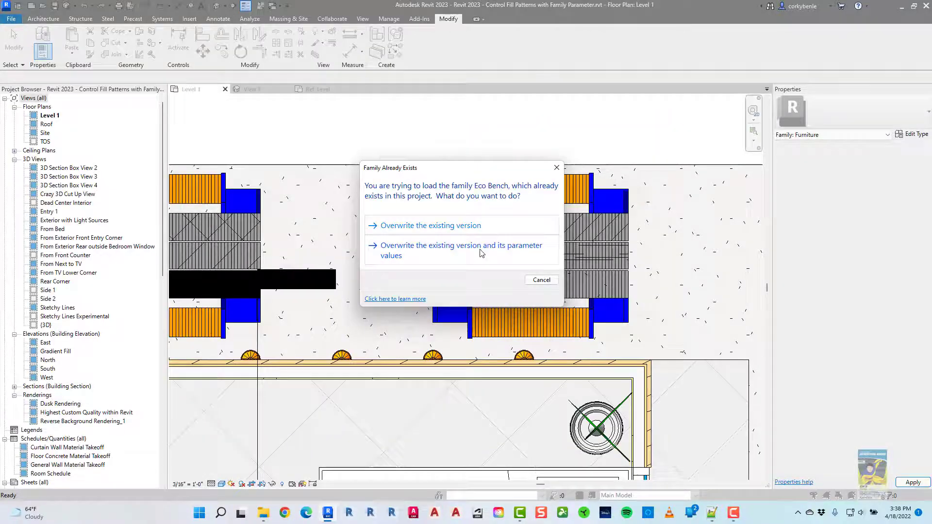
{"action": "left_click", "coordinate": [482, 255]}
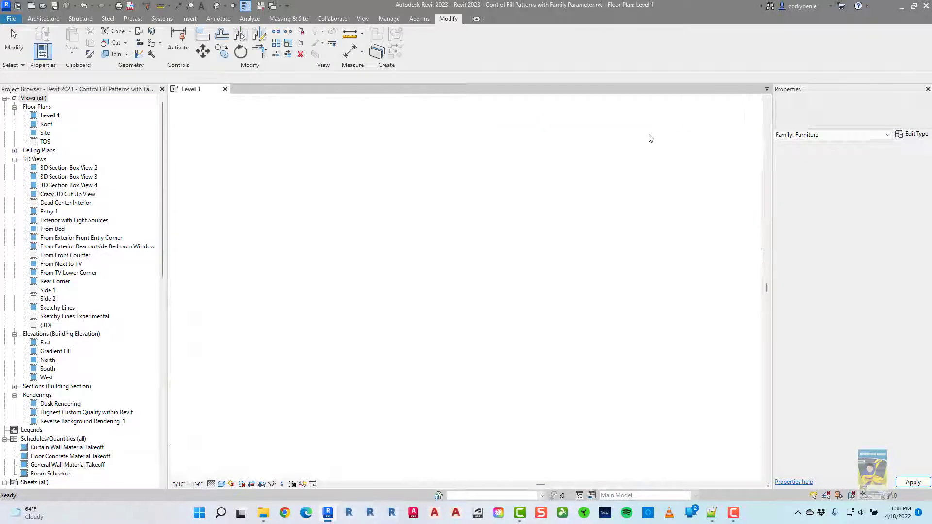
{"action": "scroll", "coordinate": [424, 138], "scroll_direction": "down", "scroll_amount": 4}
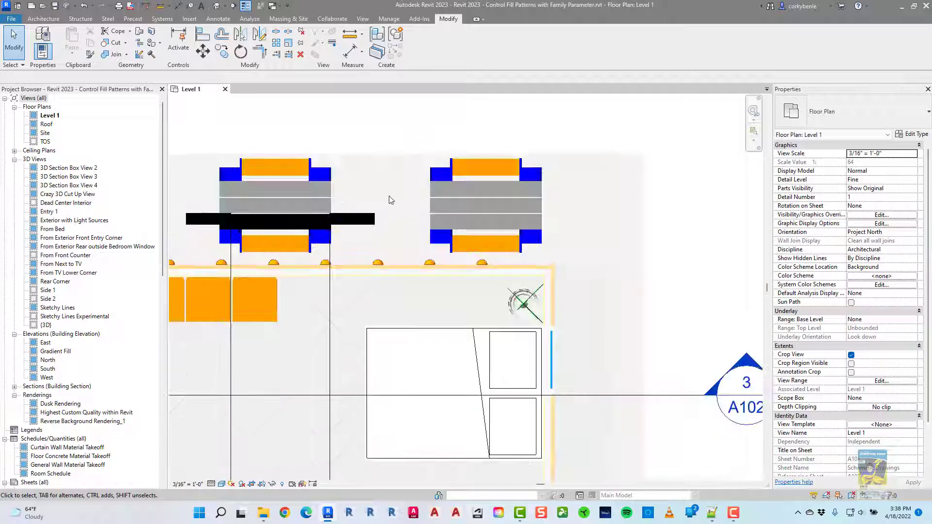
{"action": "scroll", "coordinate": [530, 219], "scroll_direction": "down", "scroll_amount": 2}
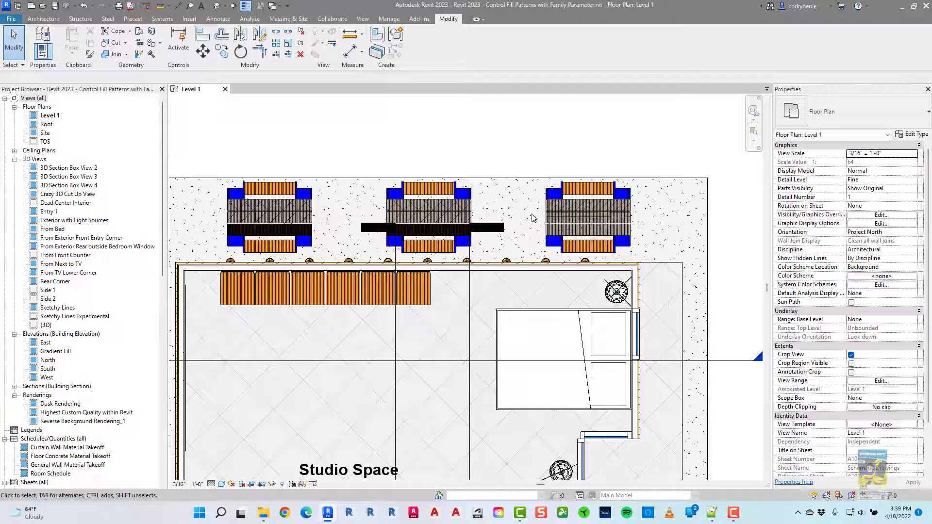
{"action": "scroll", "coordinate": [539, 208], "scroll_direction": "down", "scroll_amount": 1}
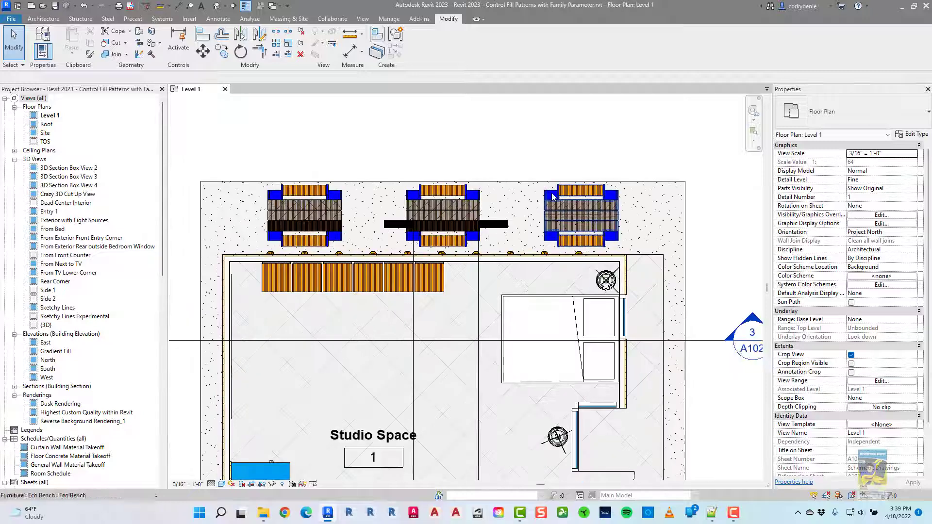
{"action": "middle_click_drag", "start_coordinate": [559, 199], "coordinate": [575, 173]}
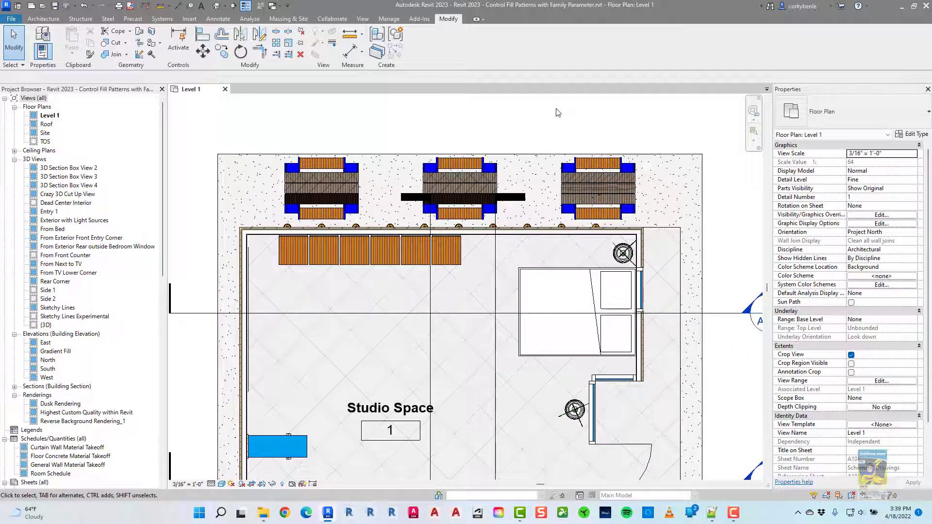